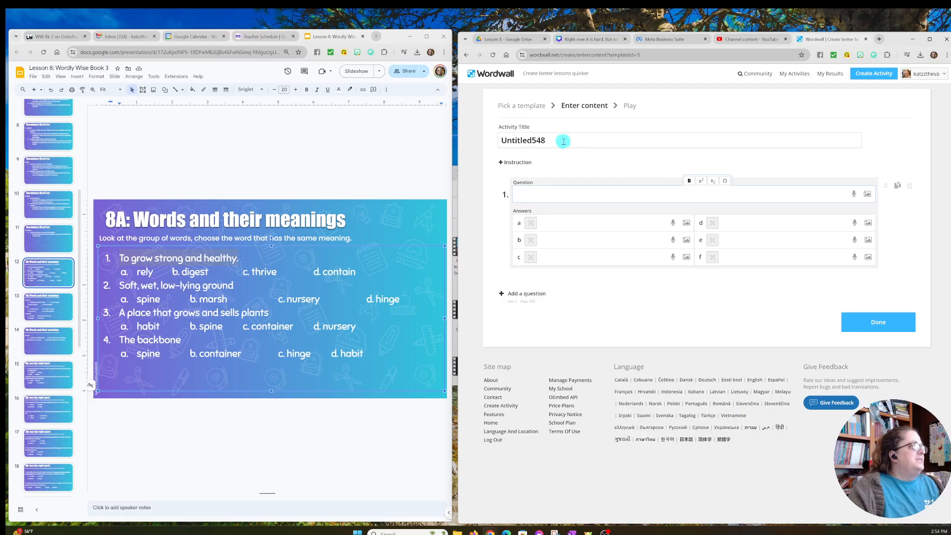
- Title the activity "Lesson 8 WW Bk 3" and enter "To grow strong and healthy." as the text of question 1
drag(561, 141, 497, 143)
text(Lesson 8 WW Bk 3)
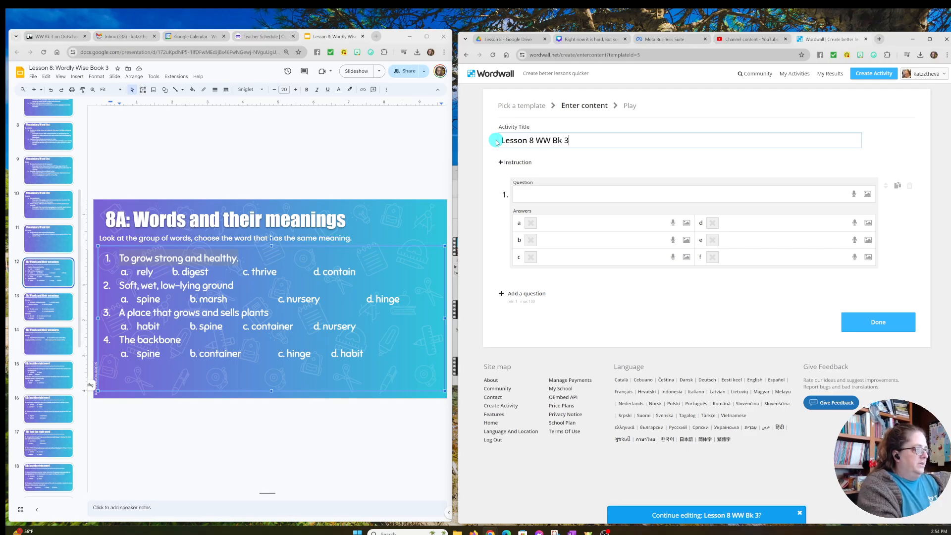
click(528, 194)
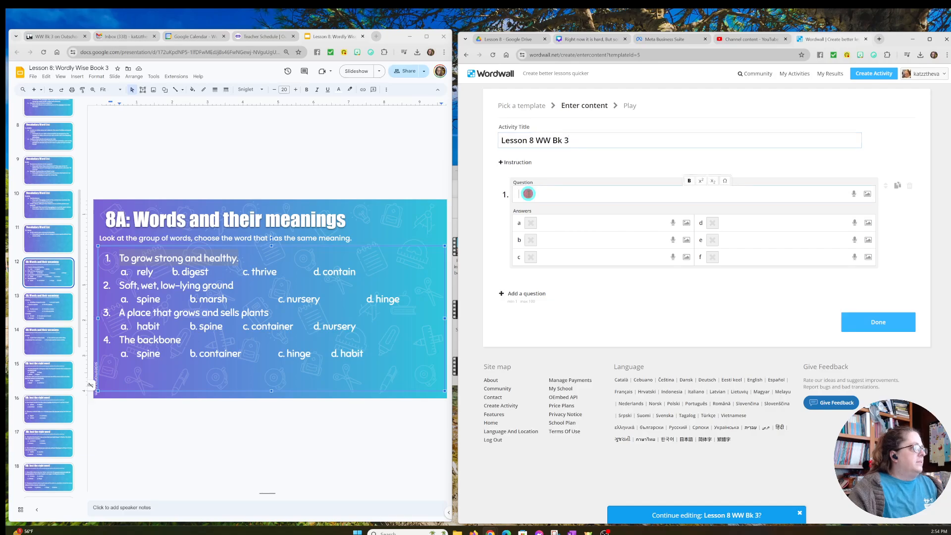
text(To grow strong and healthy.)
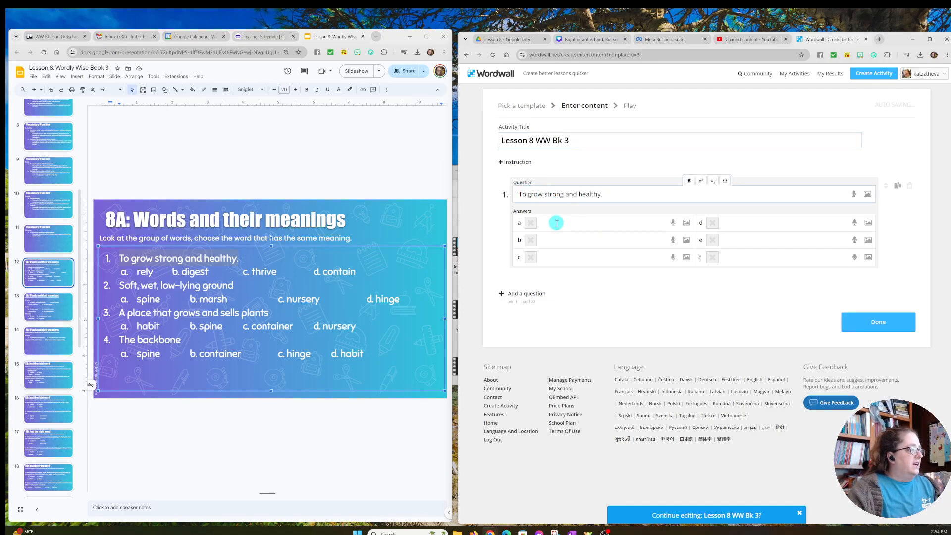
- Fill question 1's answers a to d with rely, digest, thrive and contain, and mark thrive as correct
click(553, 222)
text(rel)
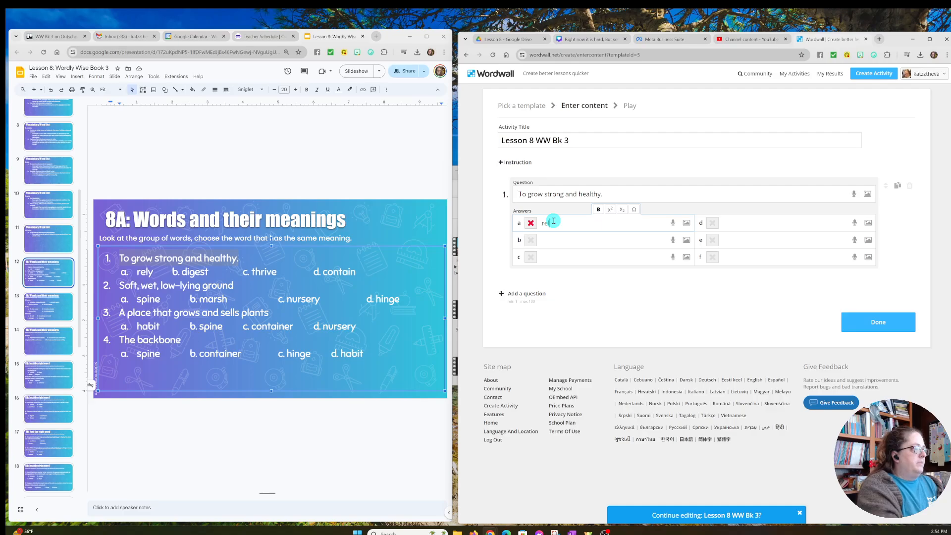
text(y)
key(Tab)
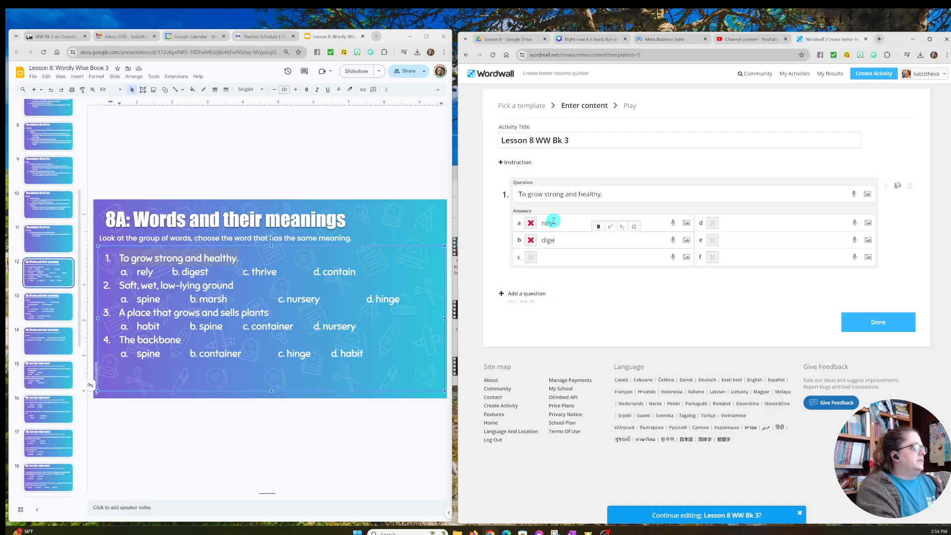
key(Tab)
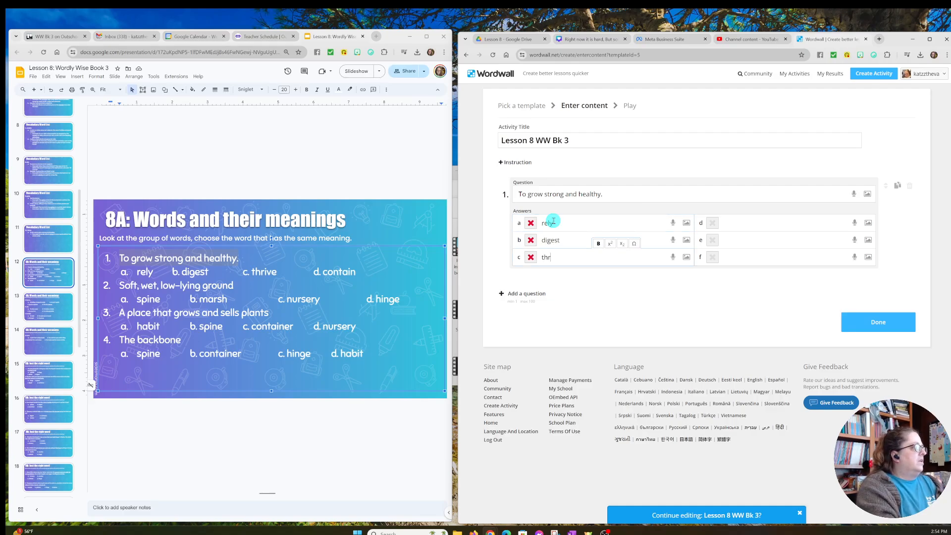
key(Tab)
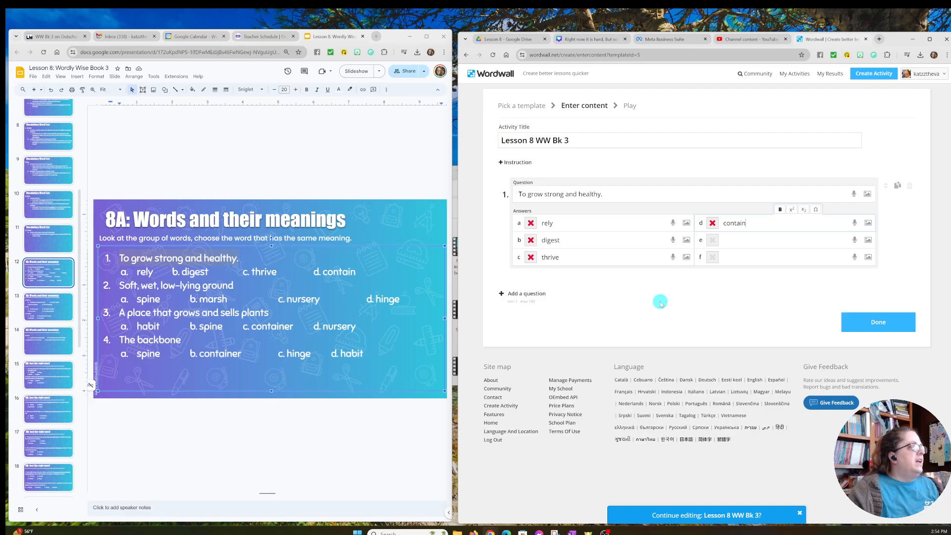
click(531, 257)
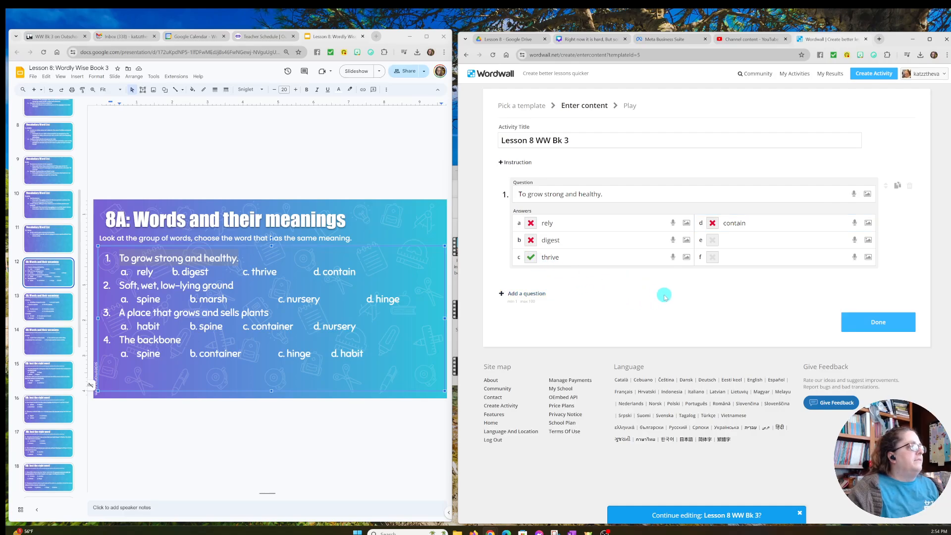
- Add question 2 with the text "Soft, wet, low-lying ground" copied from the slide
click(527, 293)
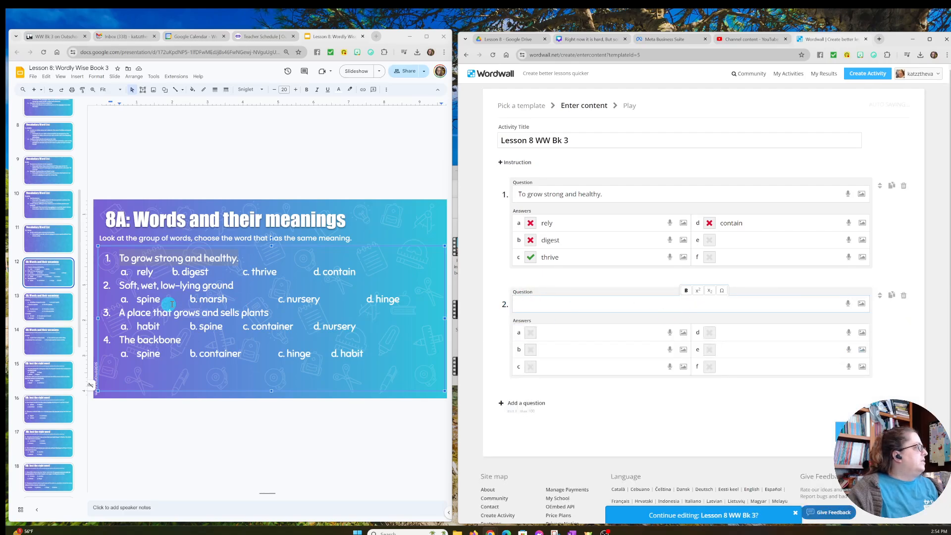
drag(117, 285, 227, 284)
key(ctrl+c)
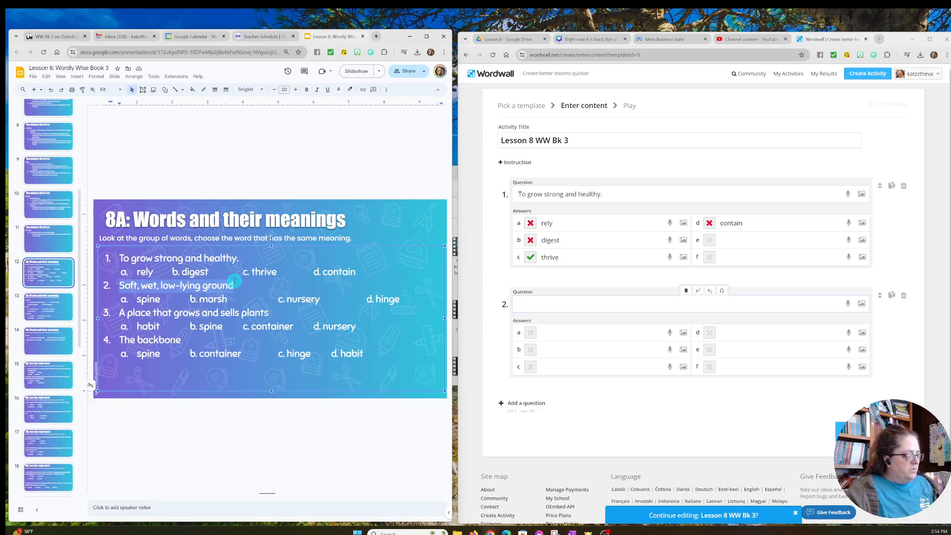
click(529, 304)
key(ctrl+v)
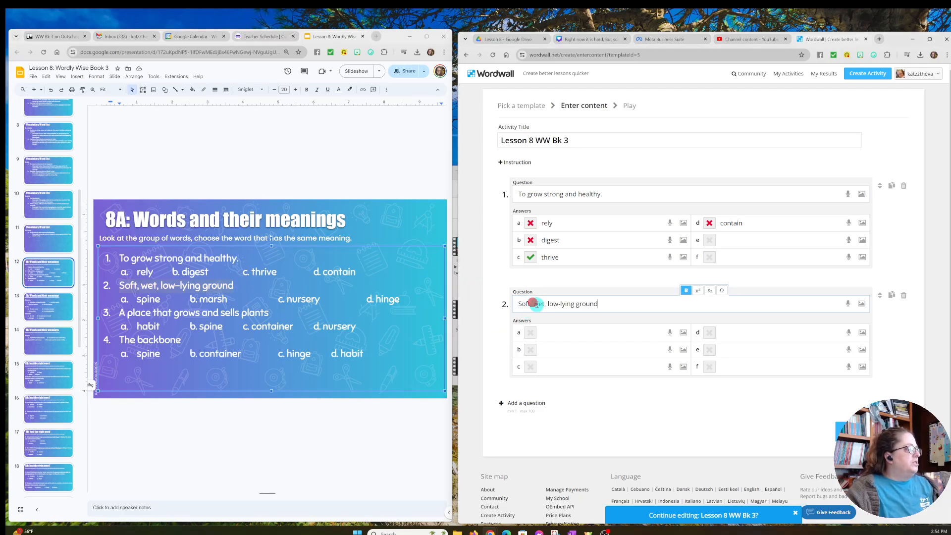
- Fill question 2's answers a to d with spine, marsh, nursery and hinge, and mark marsh as correct
click(552, 333)
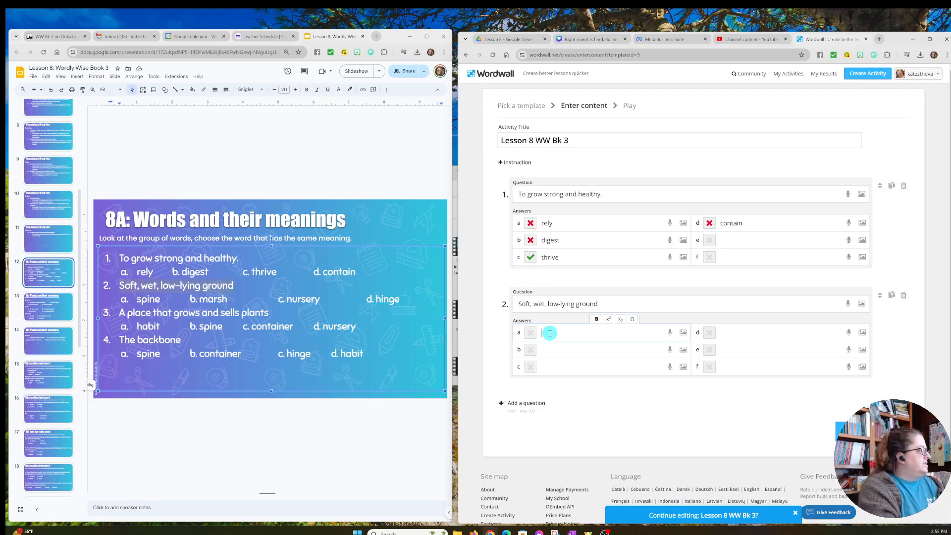
text(spine)
key(Tab)
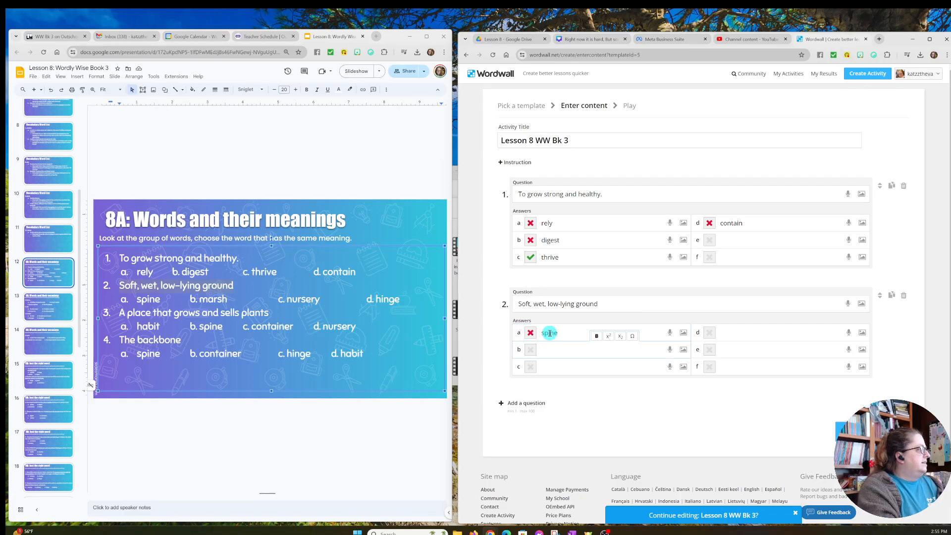
text(march)
key(Tab)
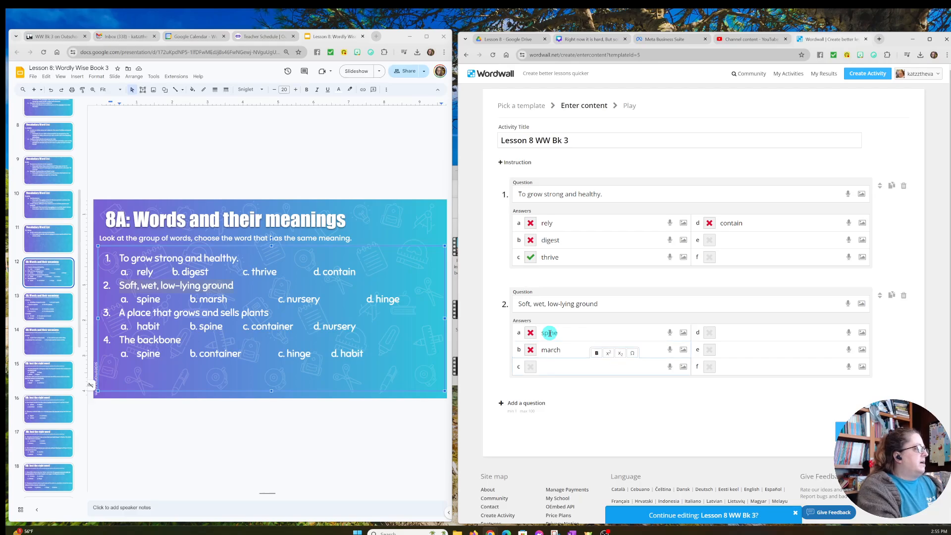
drag(564, 350, 530, 350)
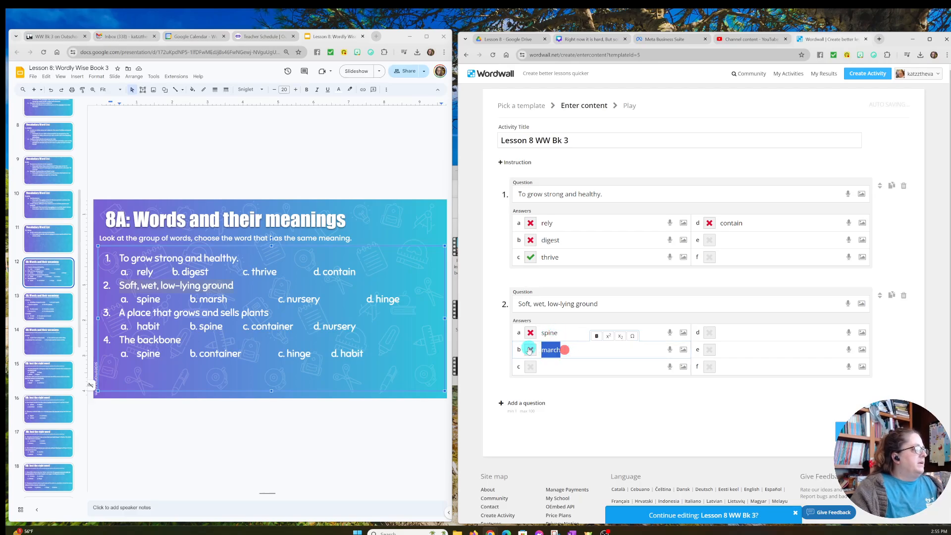
text(ma)
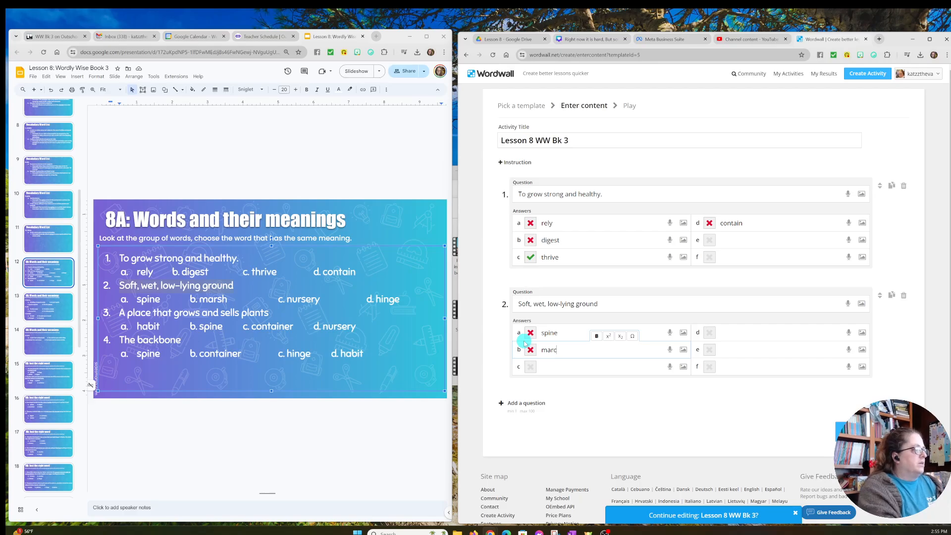
key(Tab)
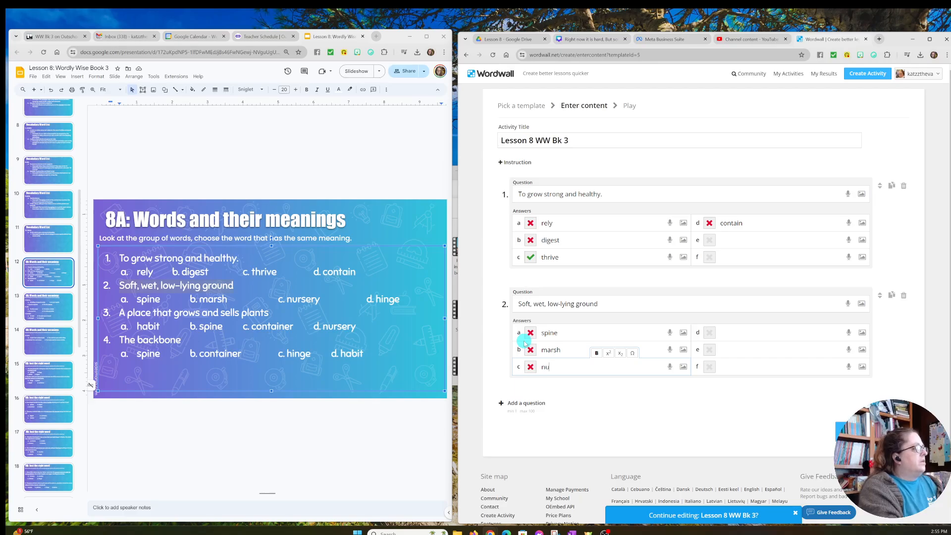
key(Tab)
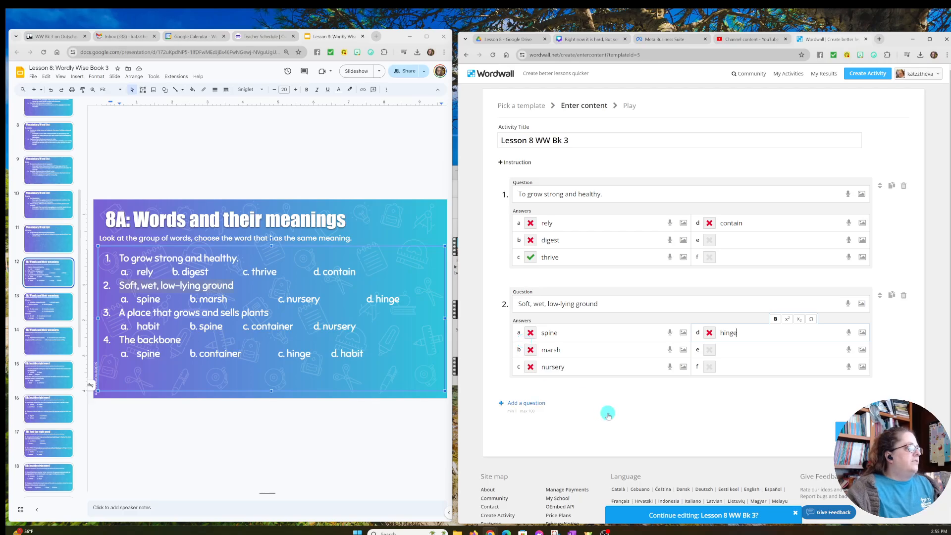
click(531, 349)
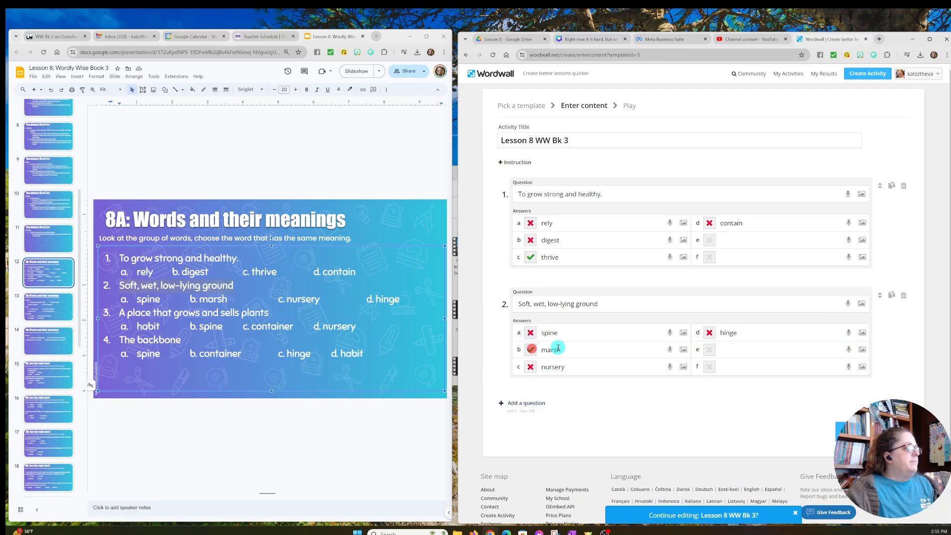
- Add question 3 with the text "A place that grows and sells plants" copied from the slide
scroll(570, 349, down, 1)
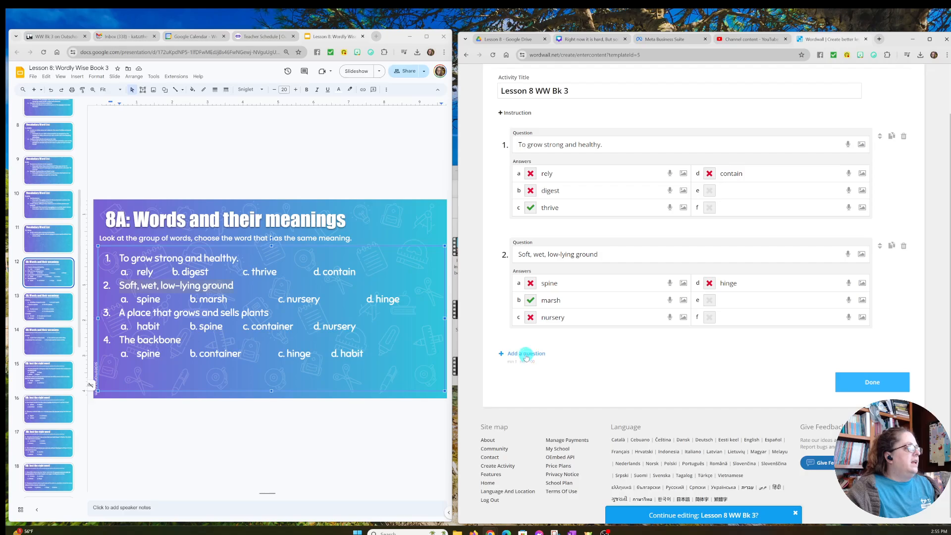
click(526, 353)
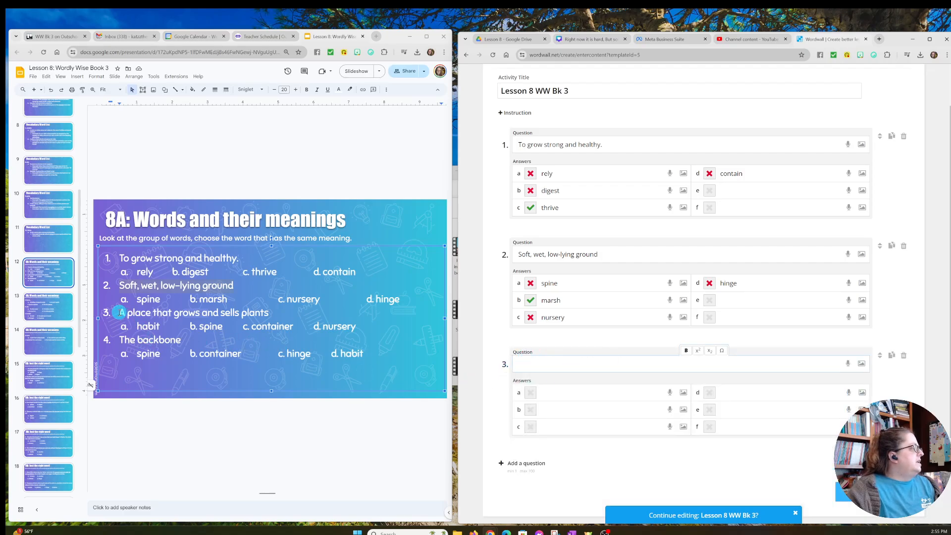
drag(121, 313, 268, 312)
key(ctrl+c)
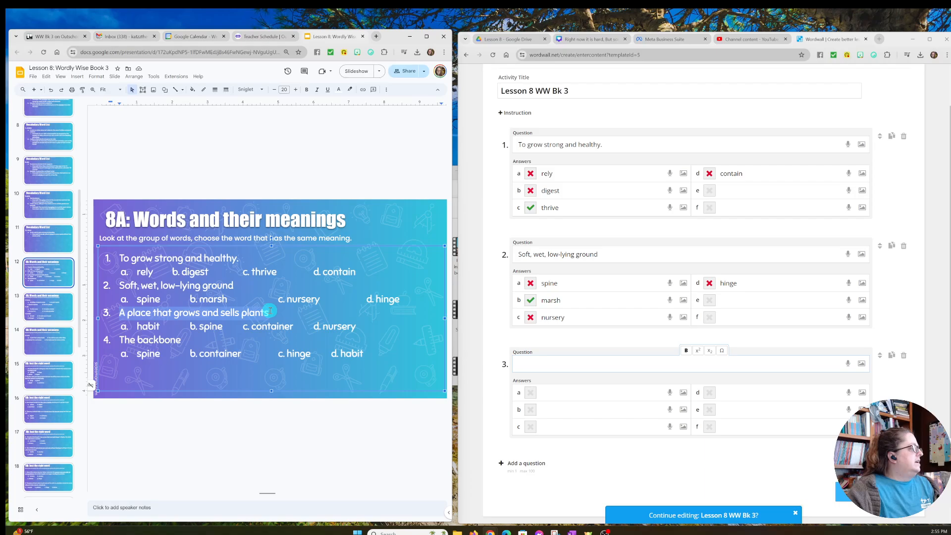
click(574, 363)
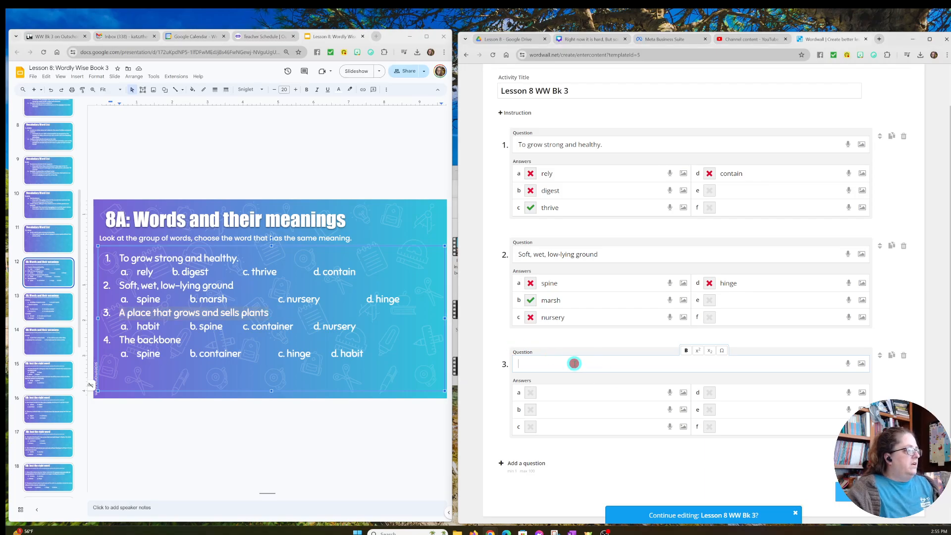
key(ctrl+v)
- Fill question 3's answers a to d with habit, spine, container and nursery, and mark nursery as correct
click(555, 392)
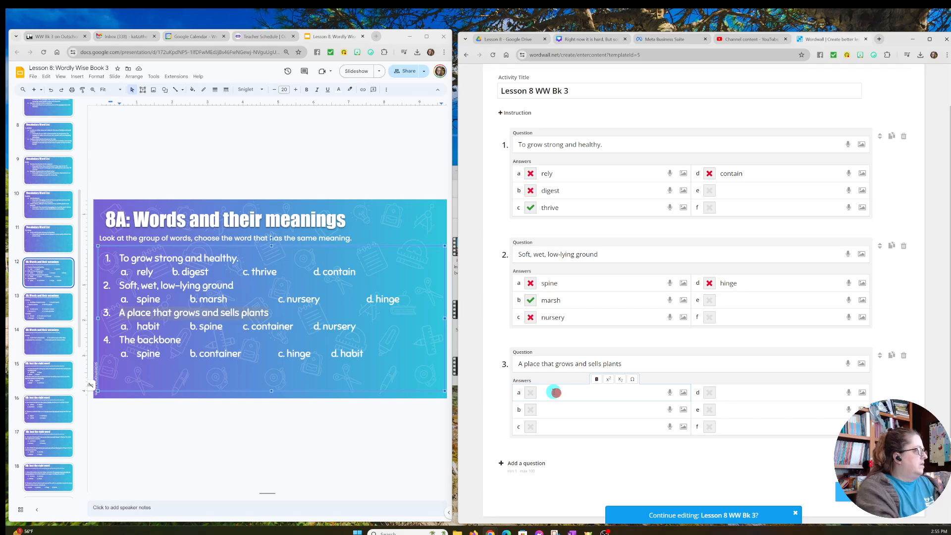
key(Tab)
text(s)
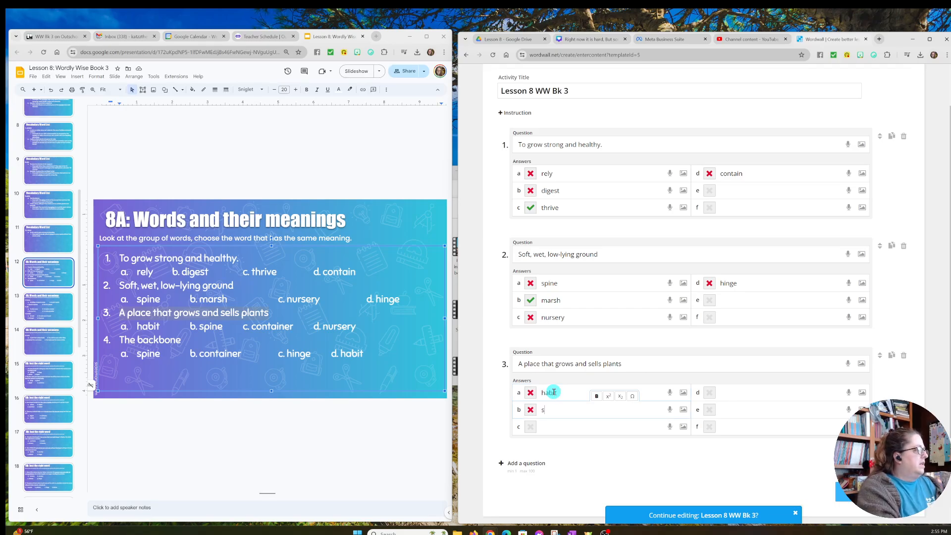
text(pine)
key(Tab)
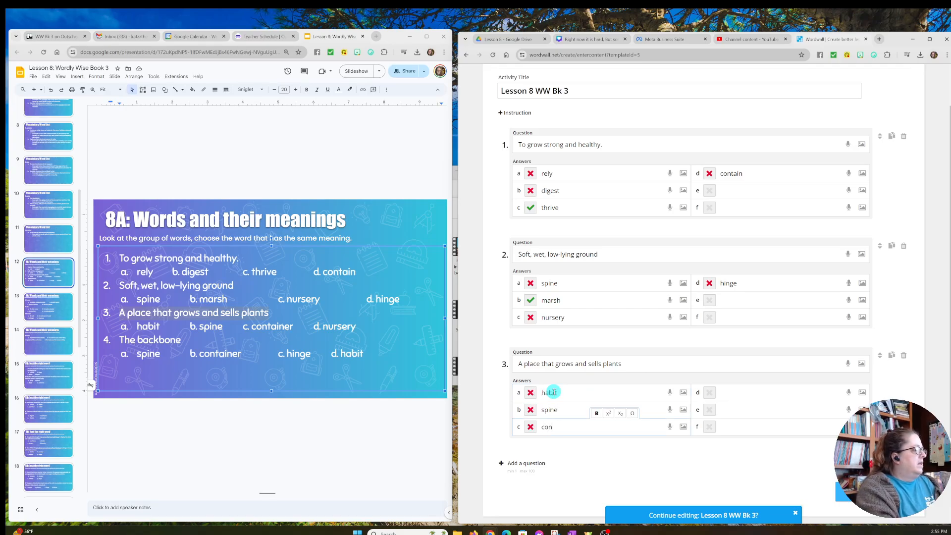
text(container)
key(Tab)
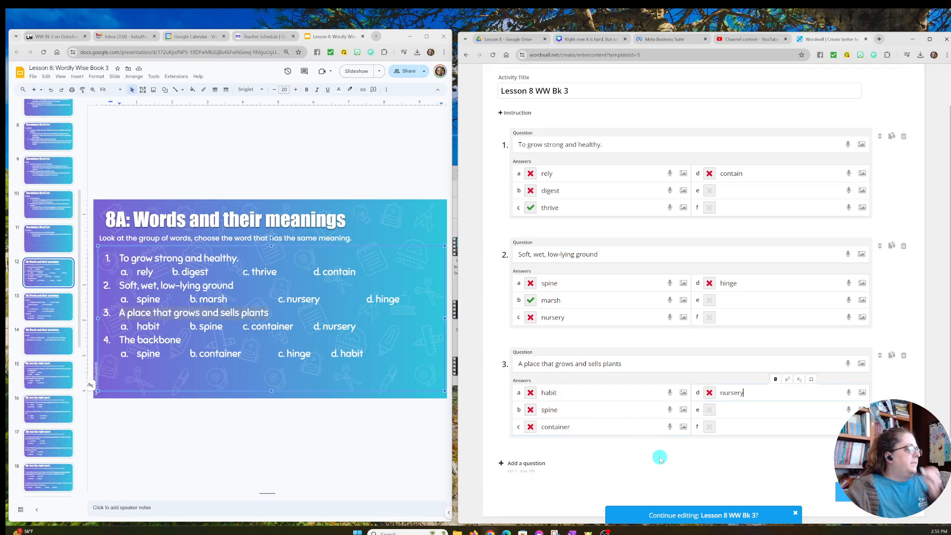
scroll(654, 446, down, 2)
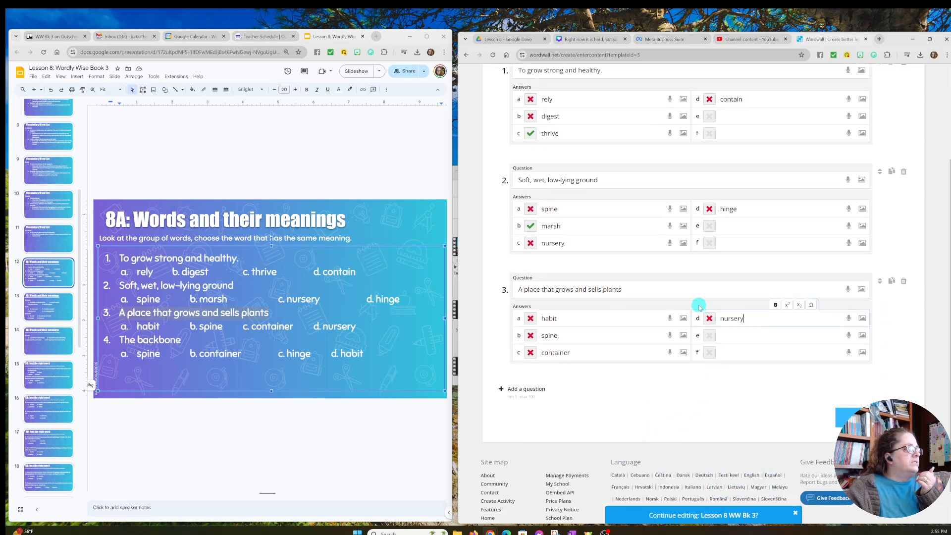
click(709, 318)
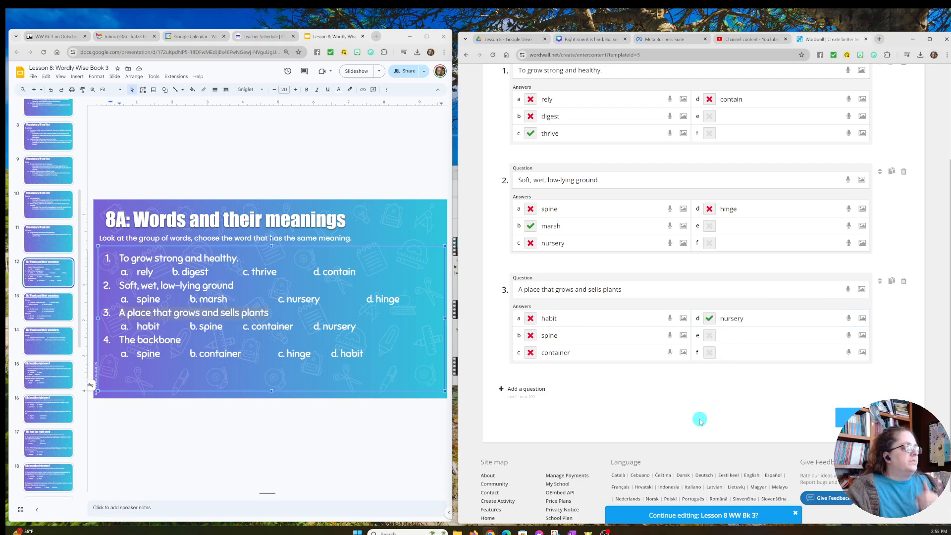
- Review the three questions and finish the quiz content to generate the playable activity
scroll(701, 419, up, 3)
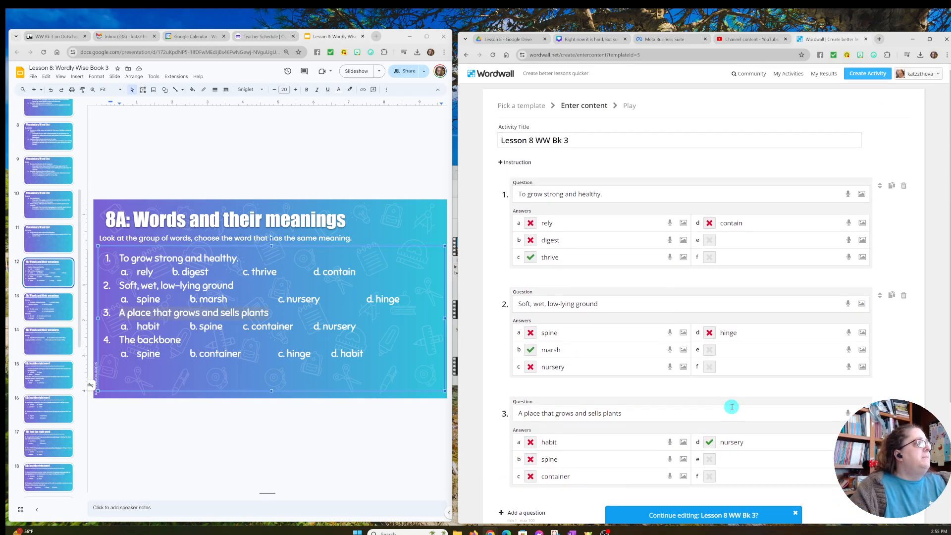
scroll(732, 406, down, 3)
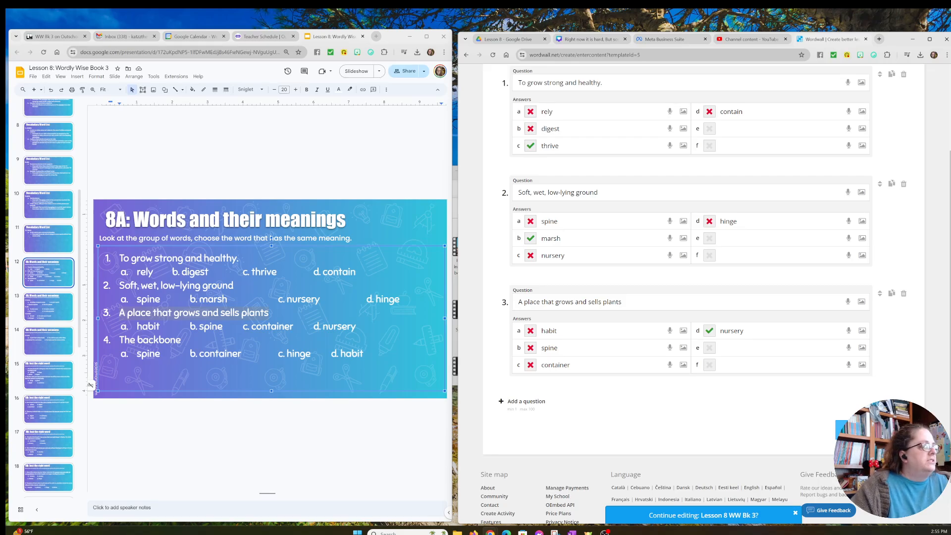
click(851, 430)
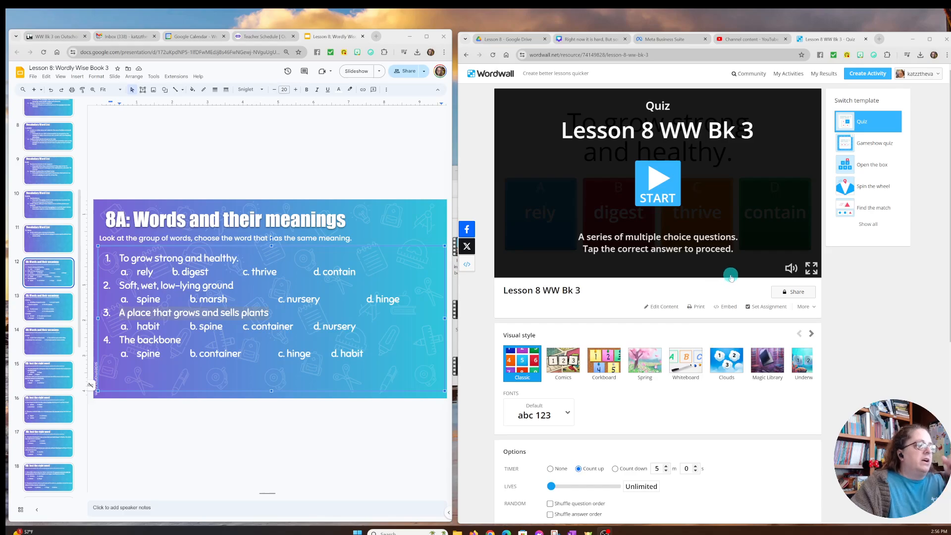
- Look through the full list of alternative templates, close it, and view the quiz's visual style and option settings
click(865, 226)
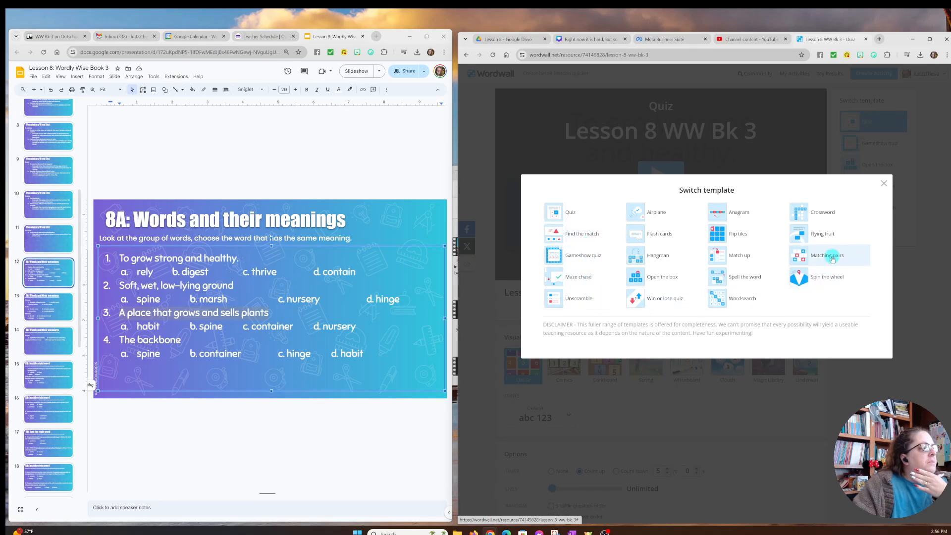
click(886, 186)
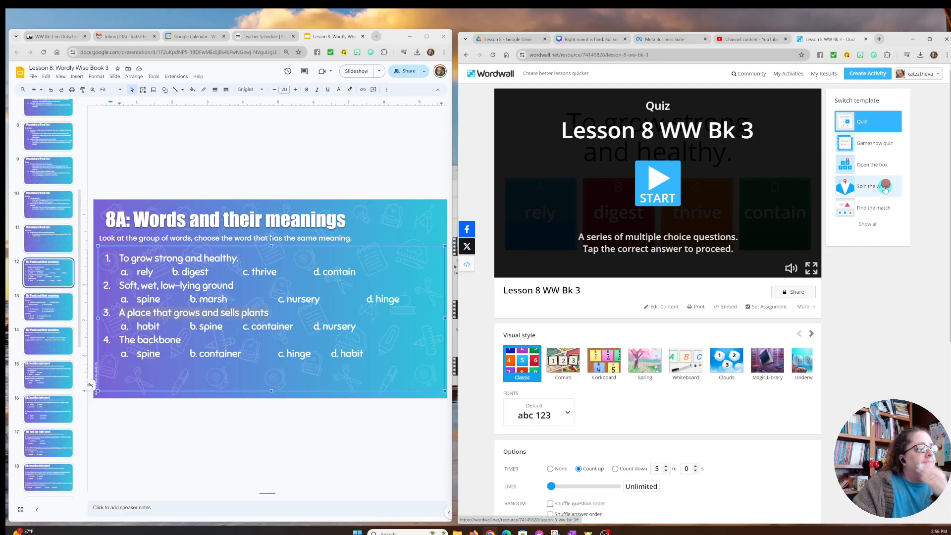
scroll(708, 324, down, 2)
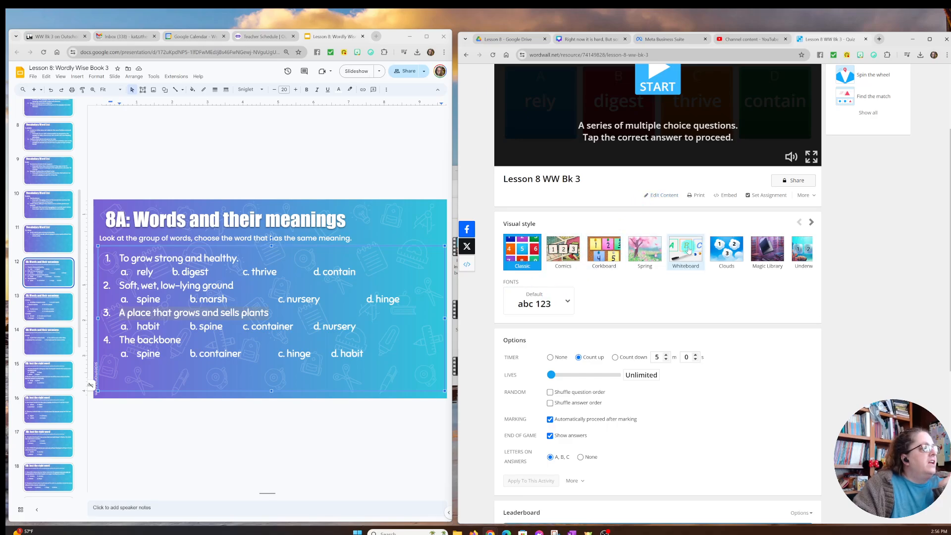
- Browse the available visual styles for the quiz and apply the Space style
click(809, 223)
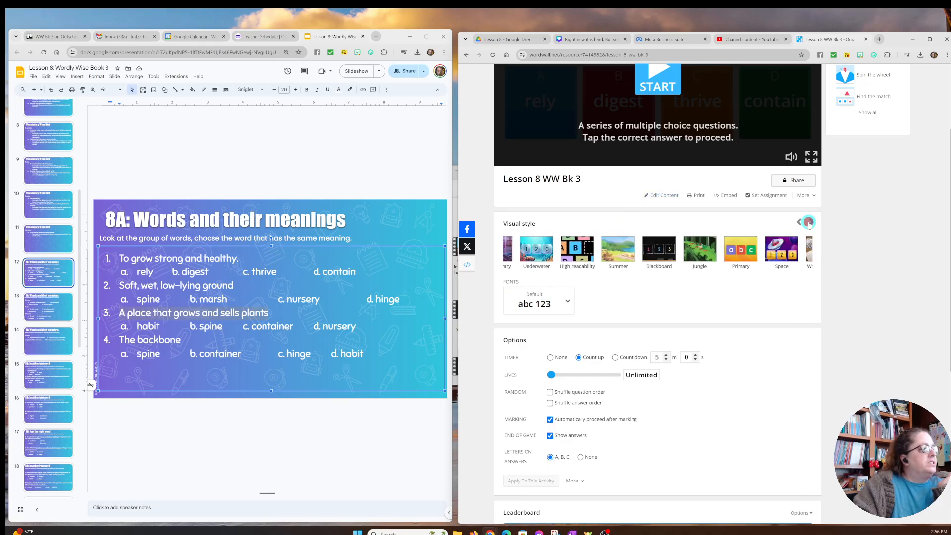
click(809, 223)
click(808, 223)
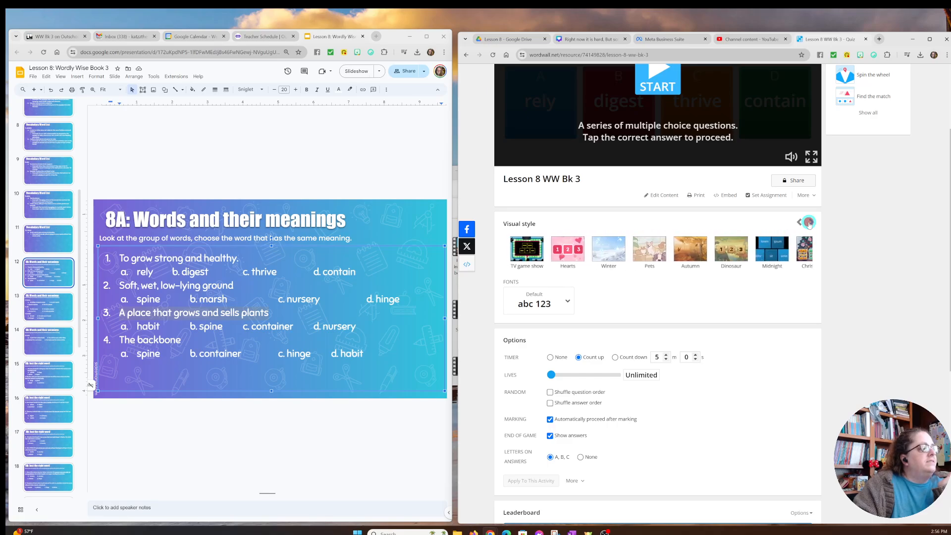
click(809, 222)
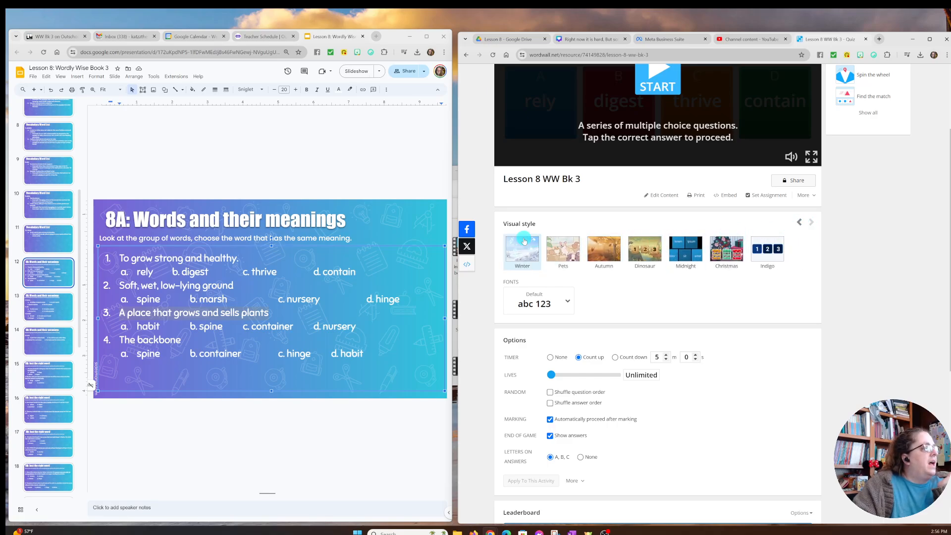
click(798, 223)
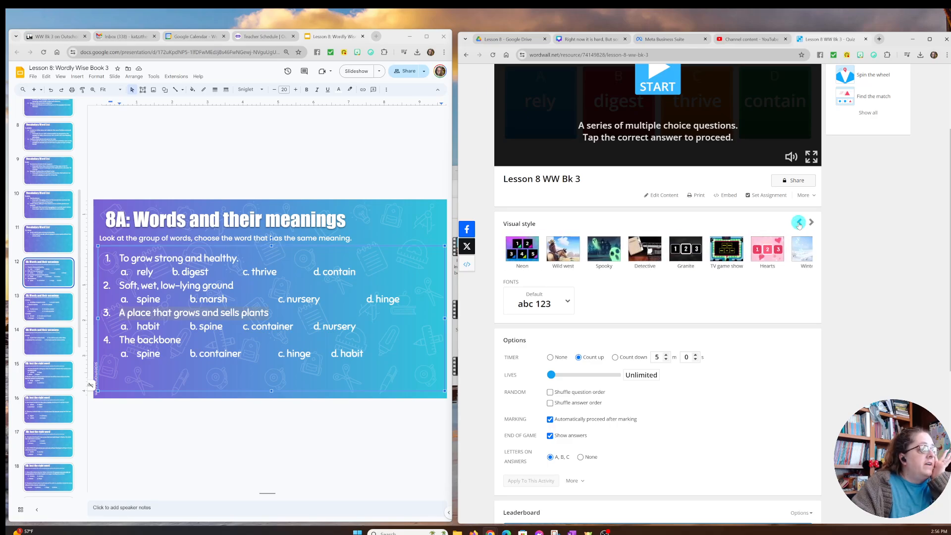
click(798, 223)
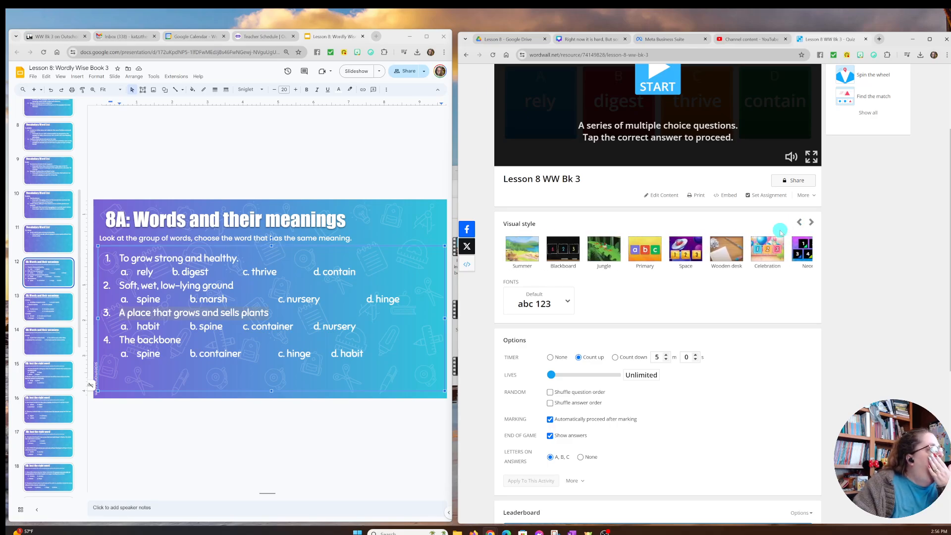
click(684, 251)
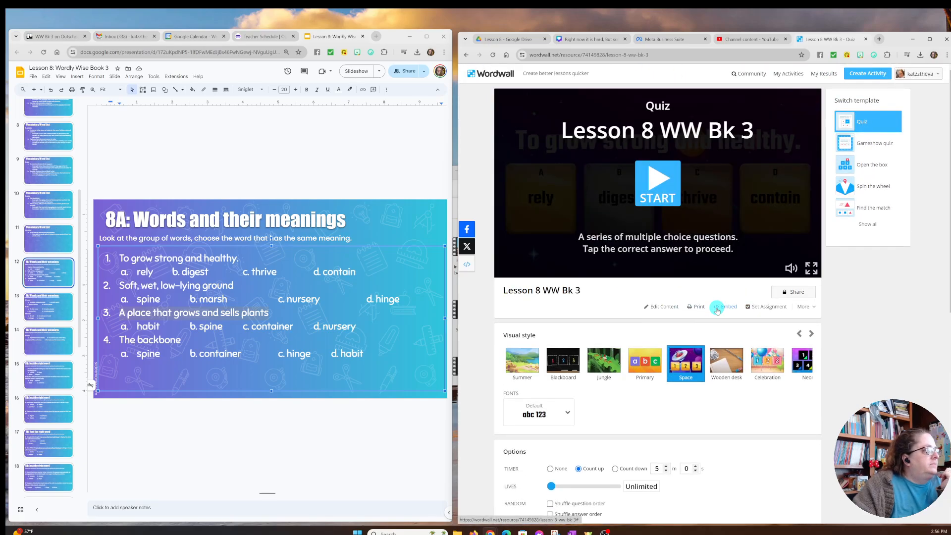
- Set the quiz timer to None, enable shuffling of the answer order, and apply the options to this activity
scroll(715, 312, down, 5)
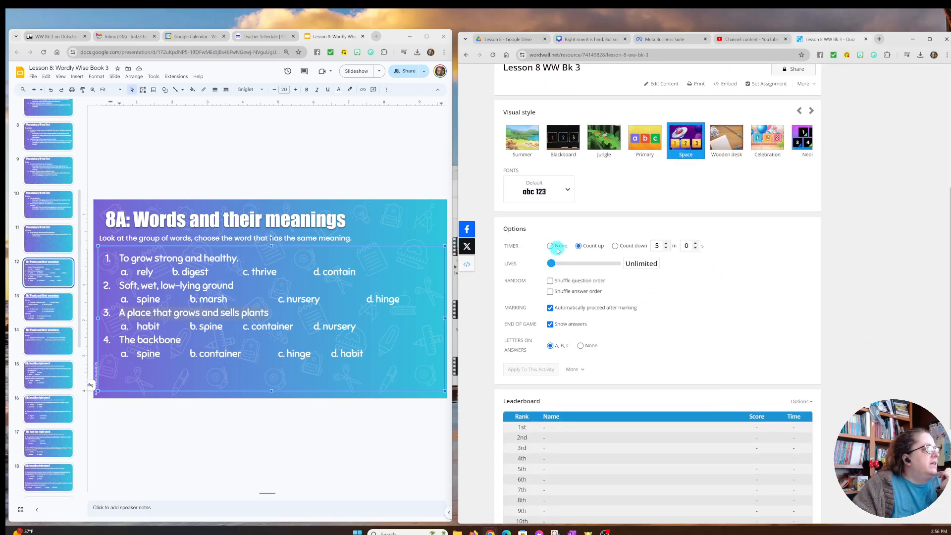
click(551, 246)
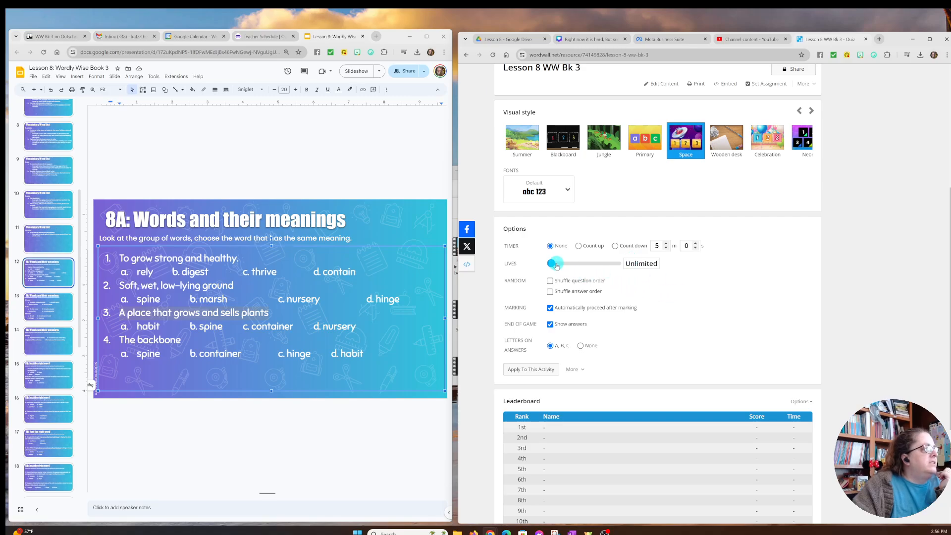
scroll(647, 284, down, 1)
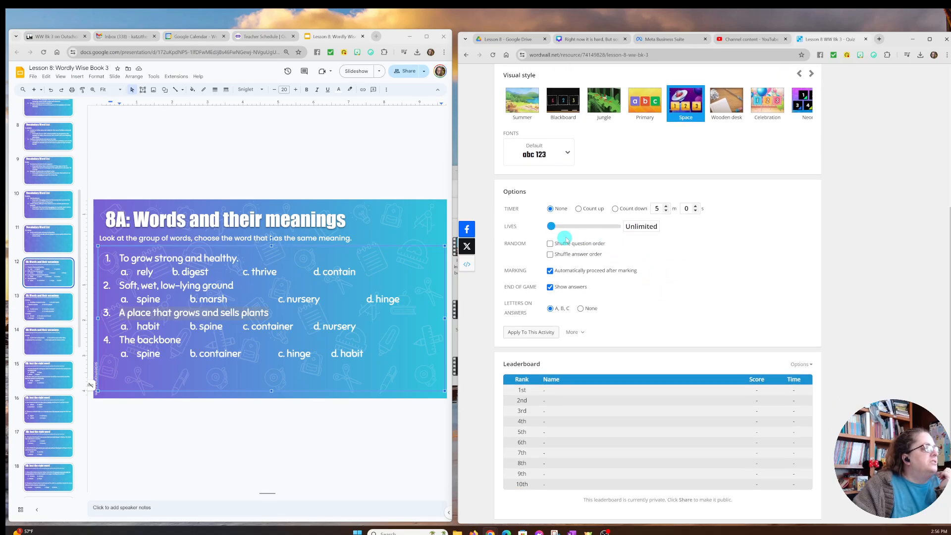
click(551, 255)
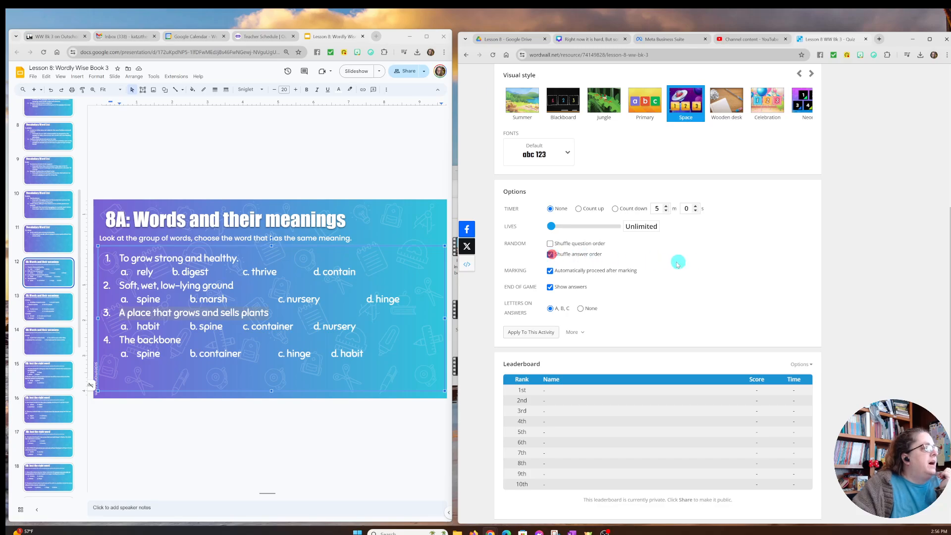
scroll(698, 267, down, 2)
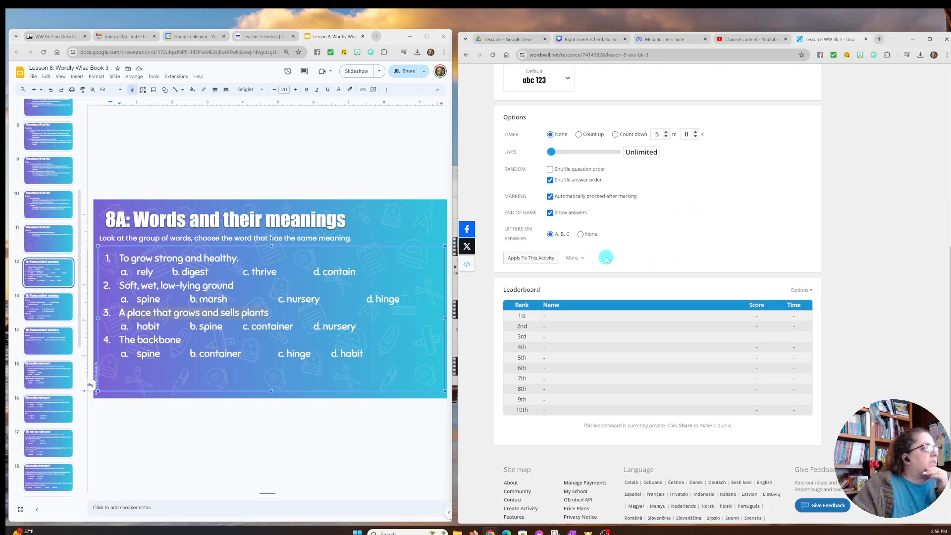
click(547, 258)
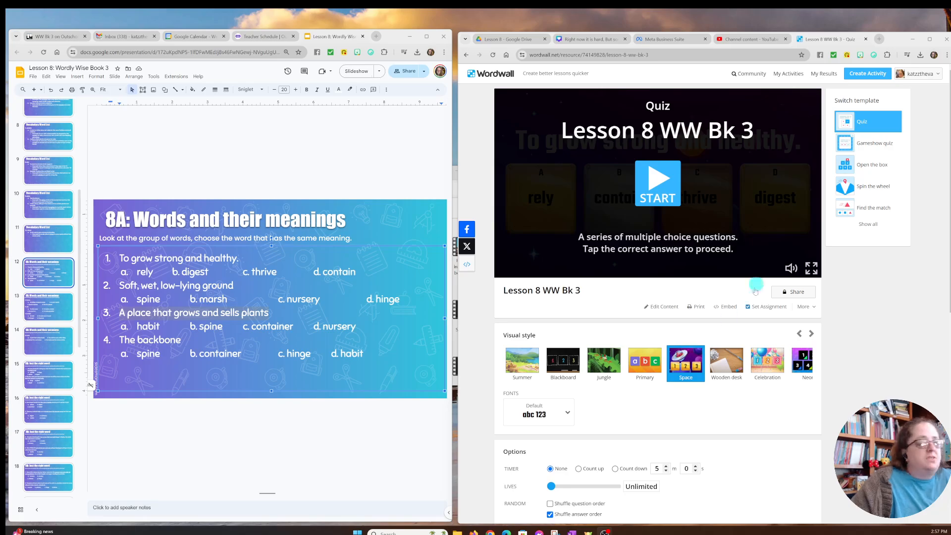
- Start the quiz to test it and check its music and sound effects settings
click(664, 189)
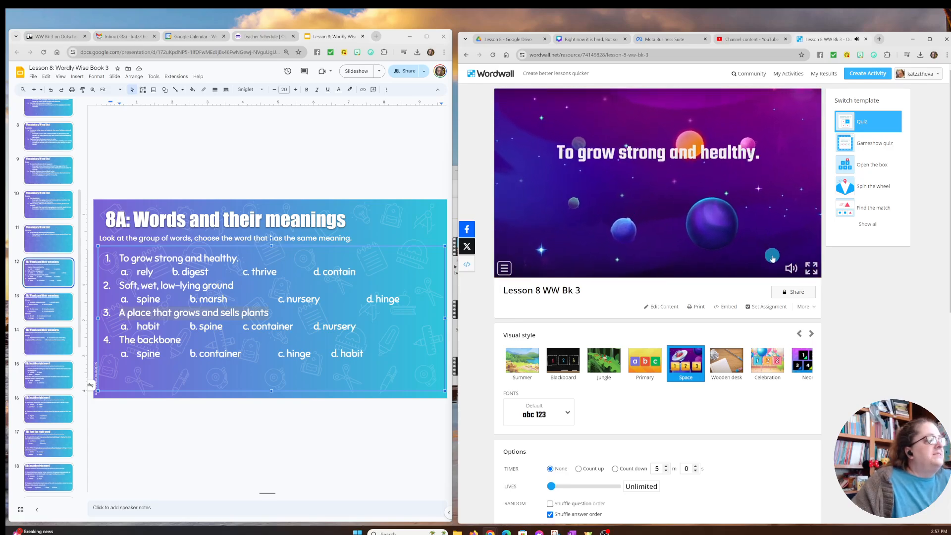
click(792, 272)
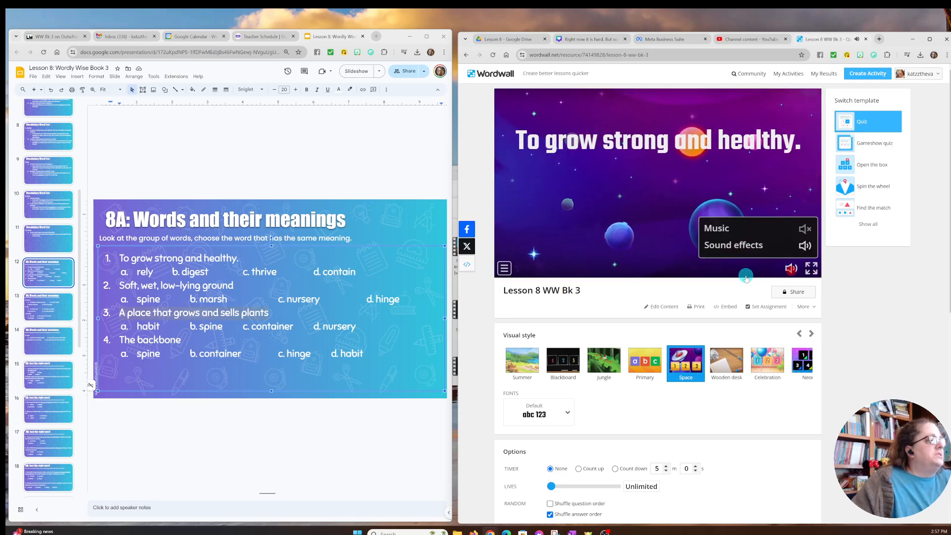
click(802, 241)
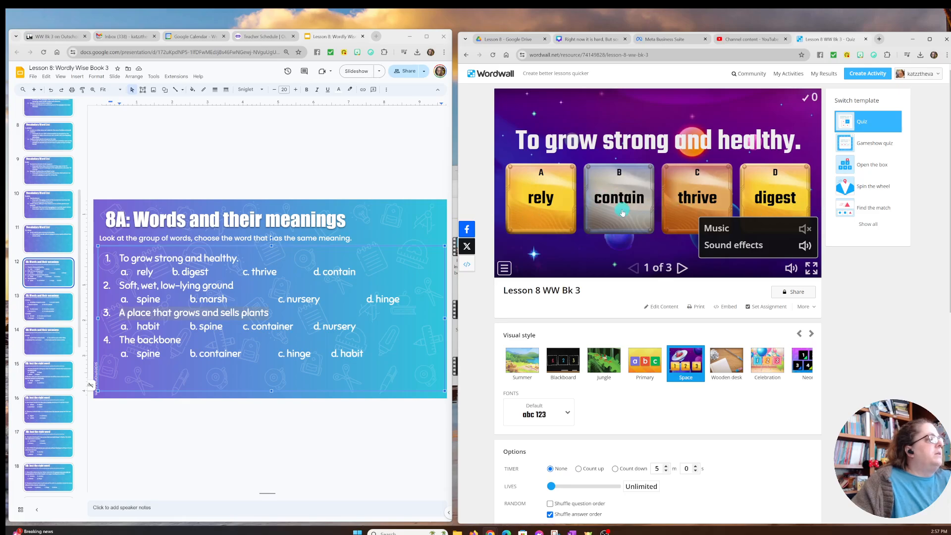
- Play through the three questions, answering thrive, spine and nursery
click(690, 214)
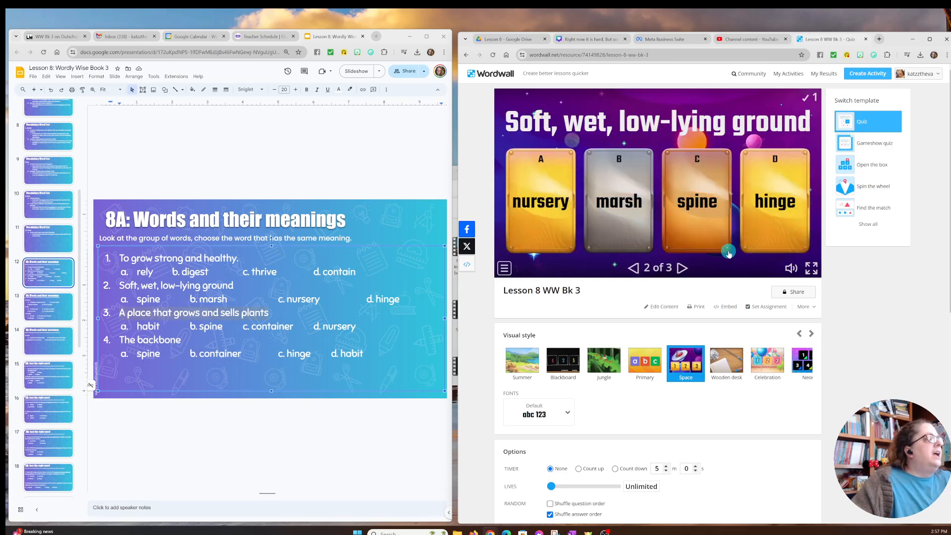
click(702, 232)
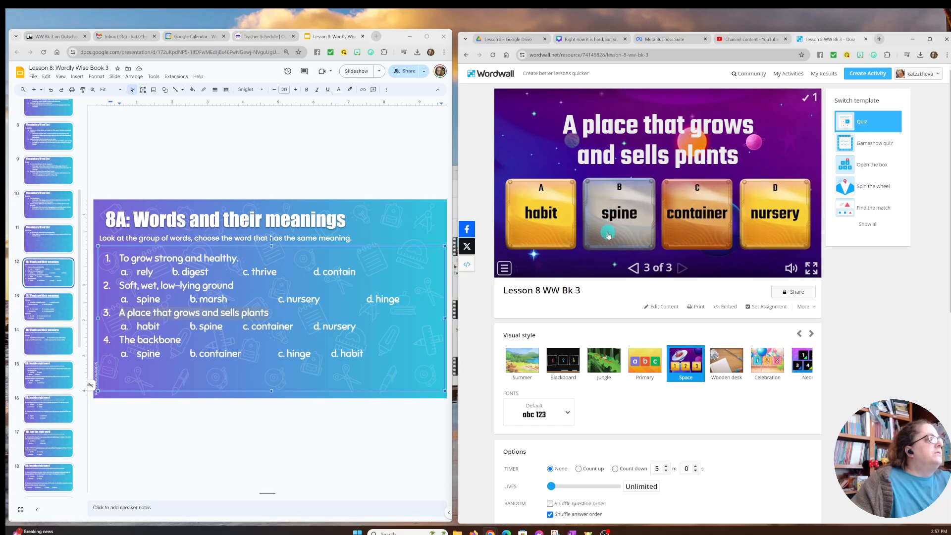
click(762, 233)
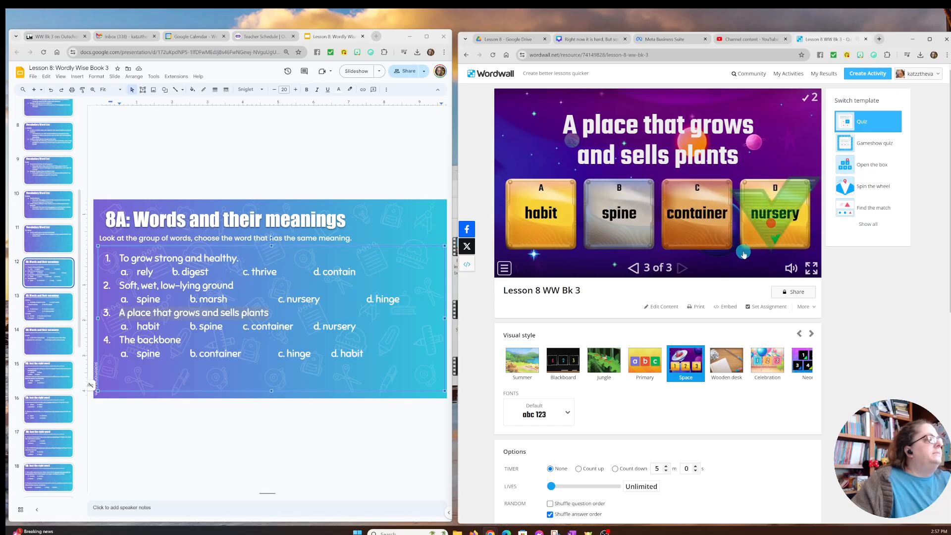